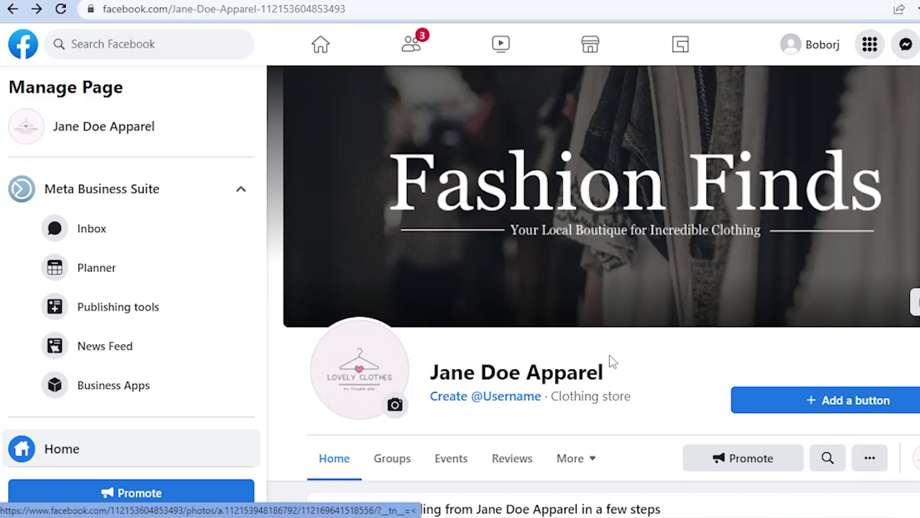
pyautogui.scroll(-2, 533, 259)
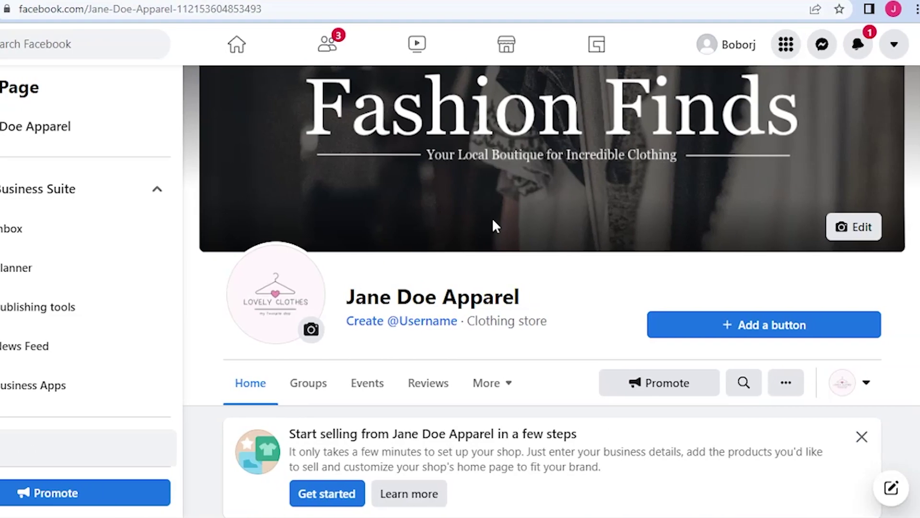
pyautogui.scroll(-2, 527, 305)
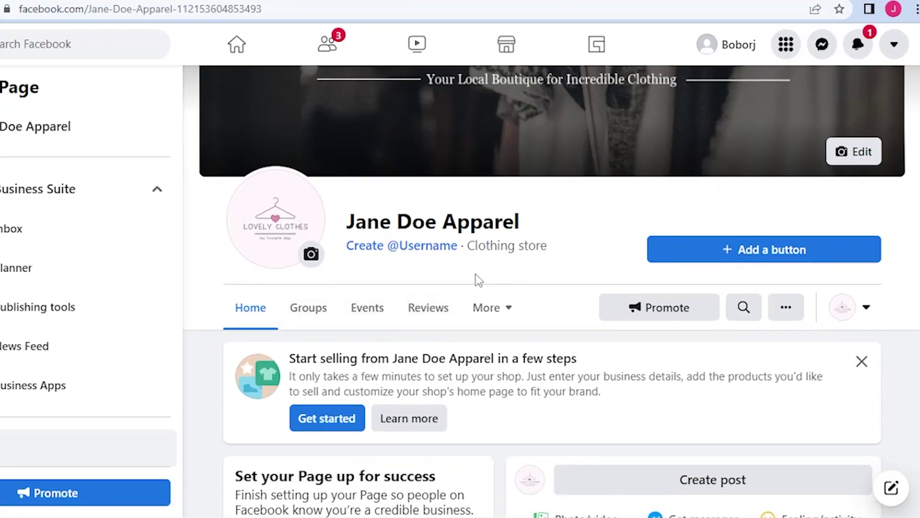
pyautogui.moveTo(468, 248); pyautogui.dragTo(550, 246)
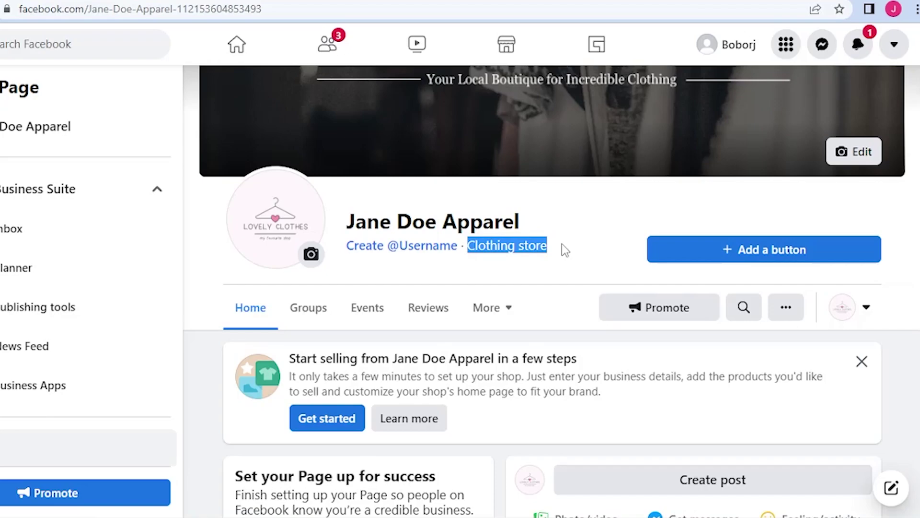
pyautogui.scroll(2, 562, 244)
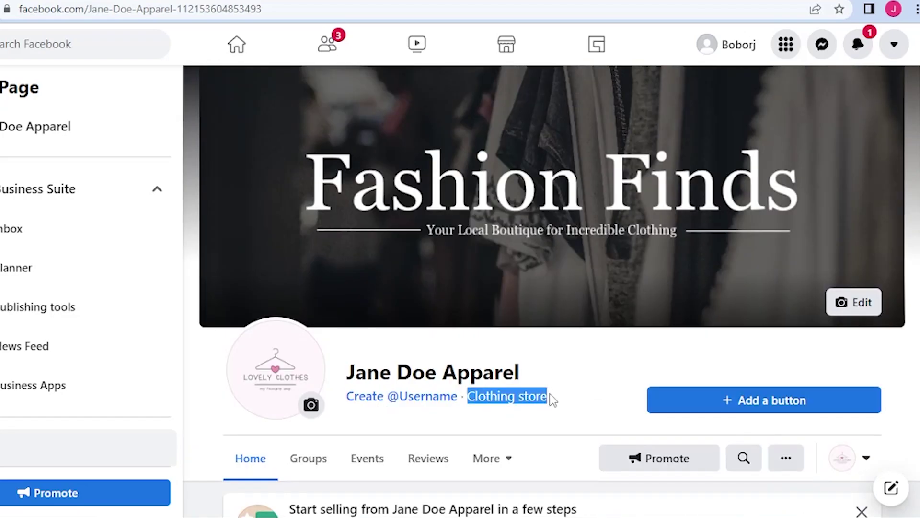
pyautogui.click(550, 393)
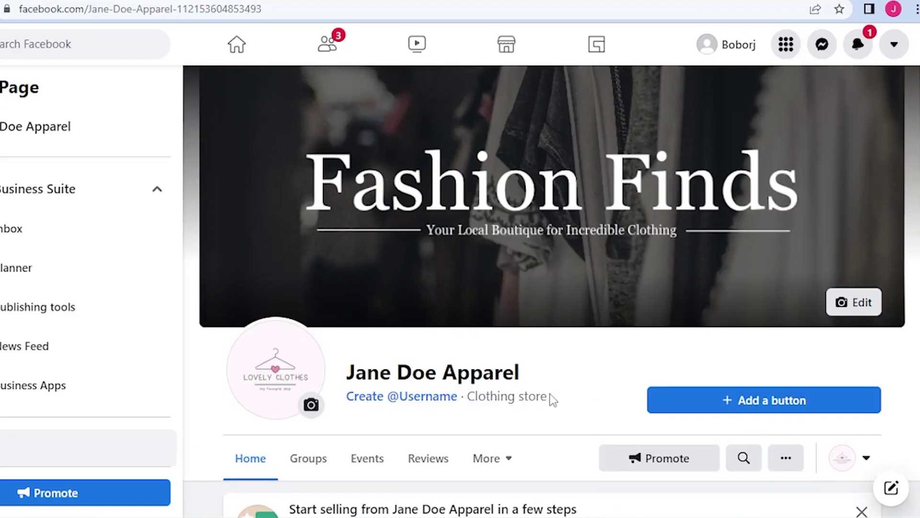
pyautogui.scroll(-5, 550, 393)
pyautogui.scroll(3, 545, 284)
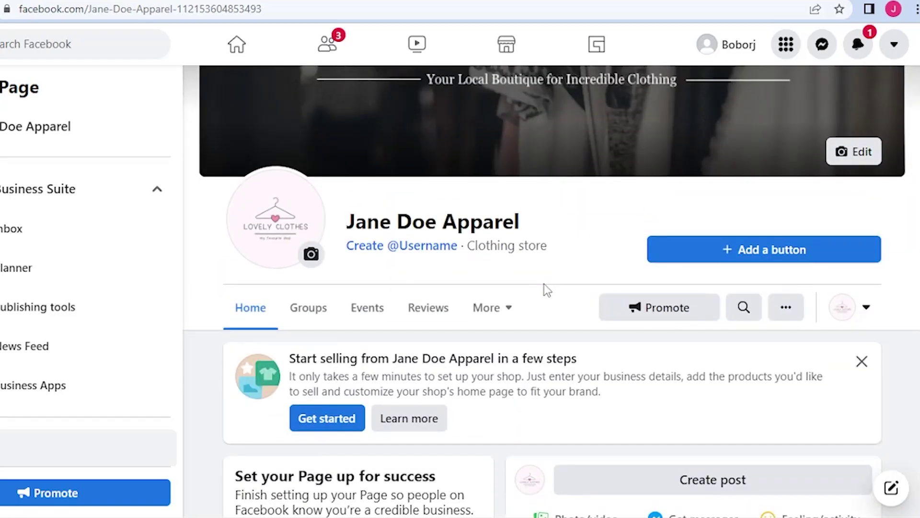
pyautogui.scroll(-3, 545, 284)
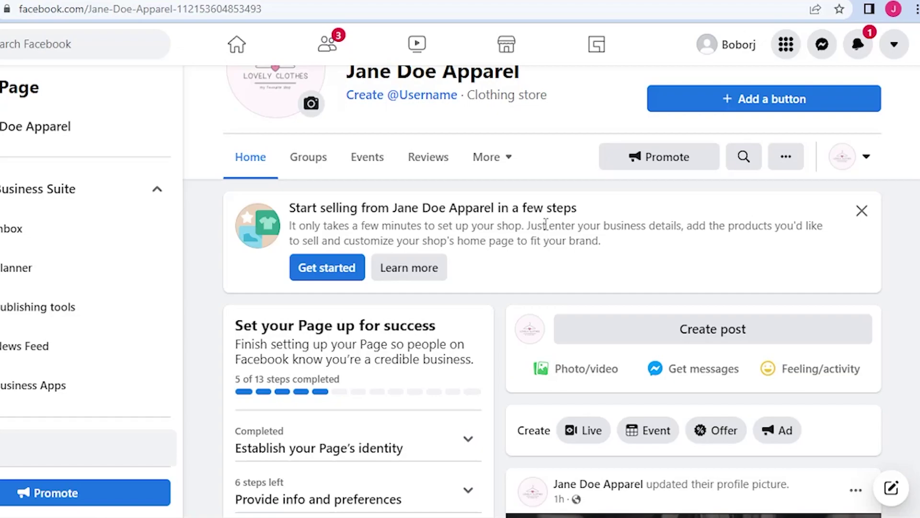
pyautogui.scroll(6, 551, 195)
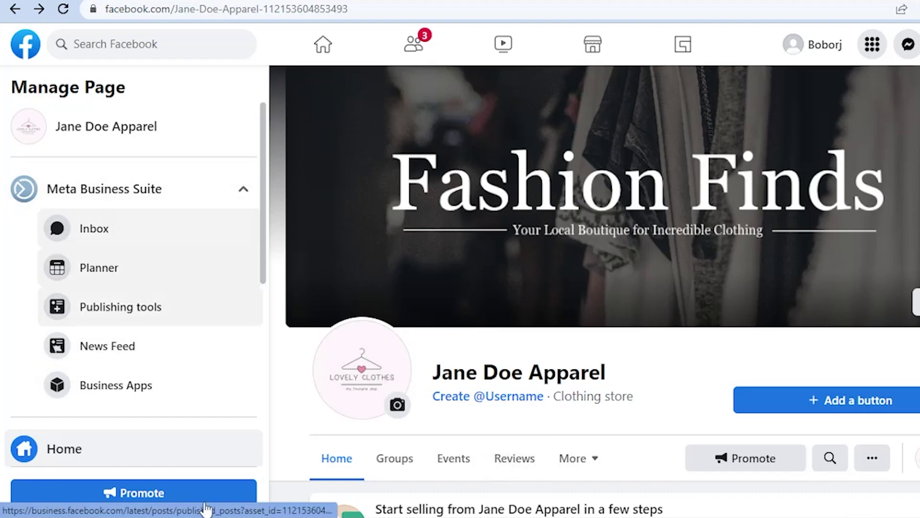
# Open Settings from the Manage Page sidebar and look over the General tab's visibility, posting and tagging options
pyautogui.scroll(-5, 75, 355)
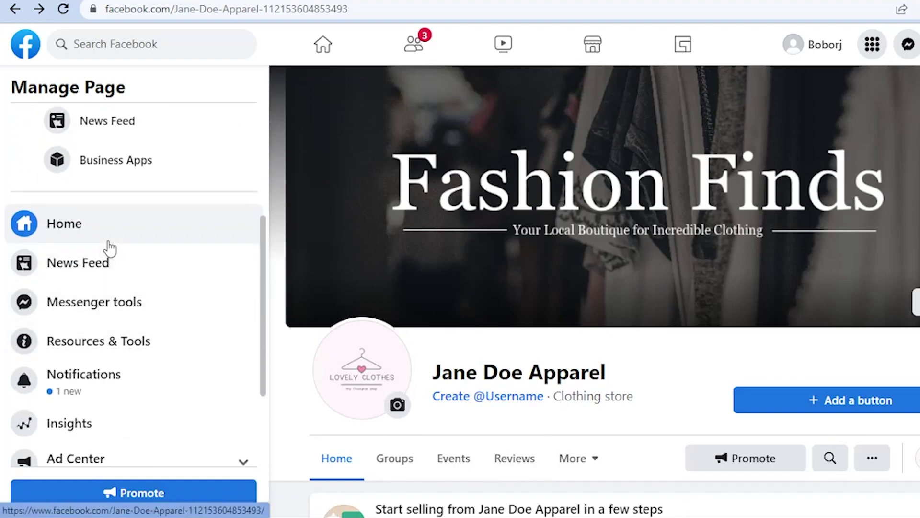
pyautogui.scroll(-3, 110, 248)
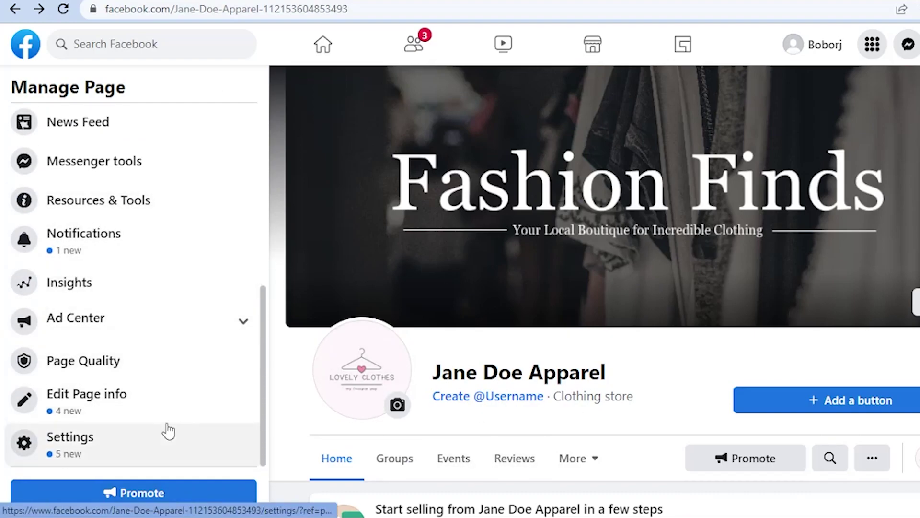
pyautogui.click(150, 446)
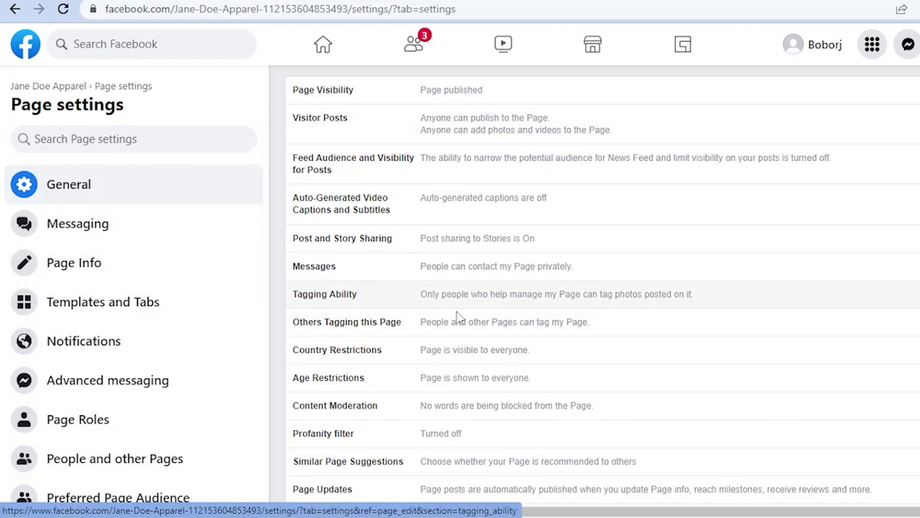
pyautogui.scroll(-5, 163, 396)
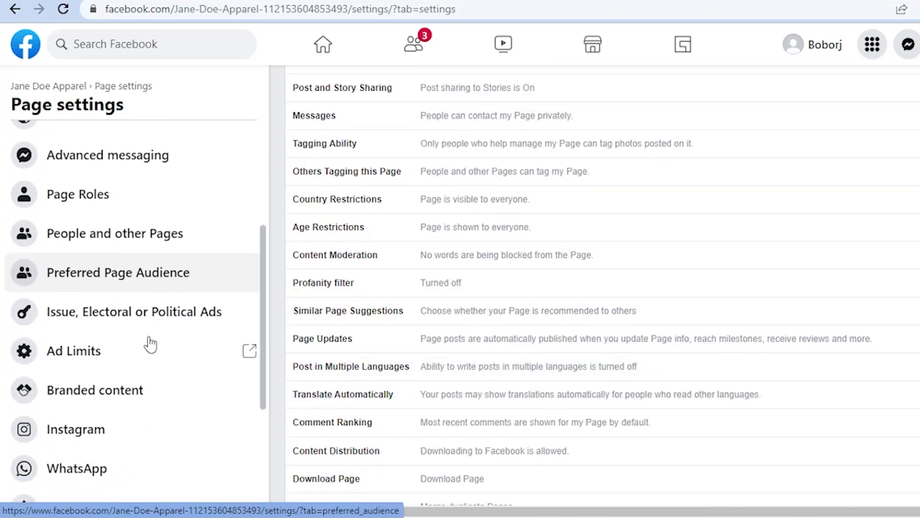
pyautogui.scroll(-2, 158, 333)
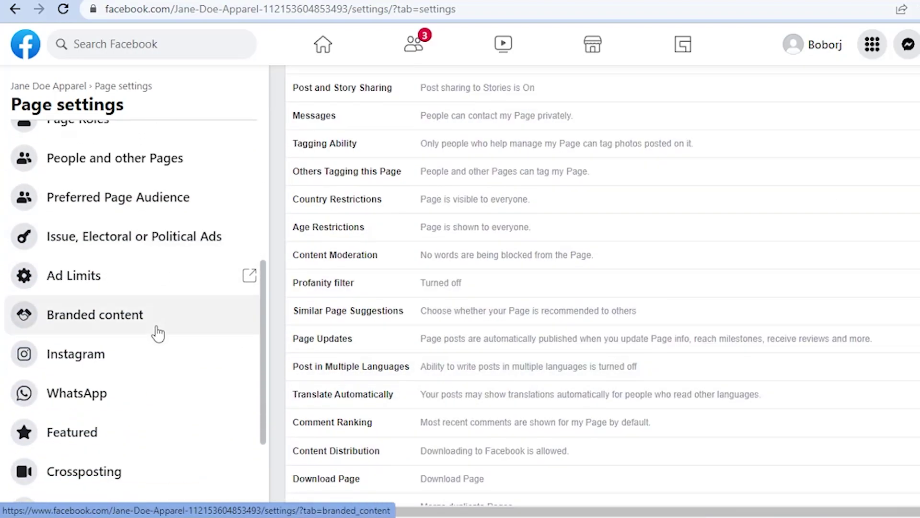
pyautogui.scroll(4, 158, 333)
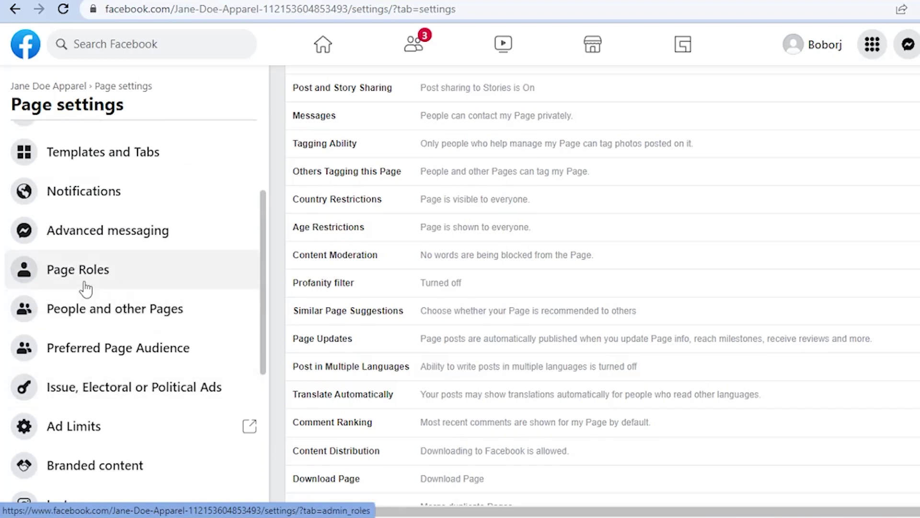
# Go to Page Roles, scroll to Assign a new Page role, and show the role list
pyautogui.click(86, 282)
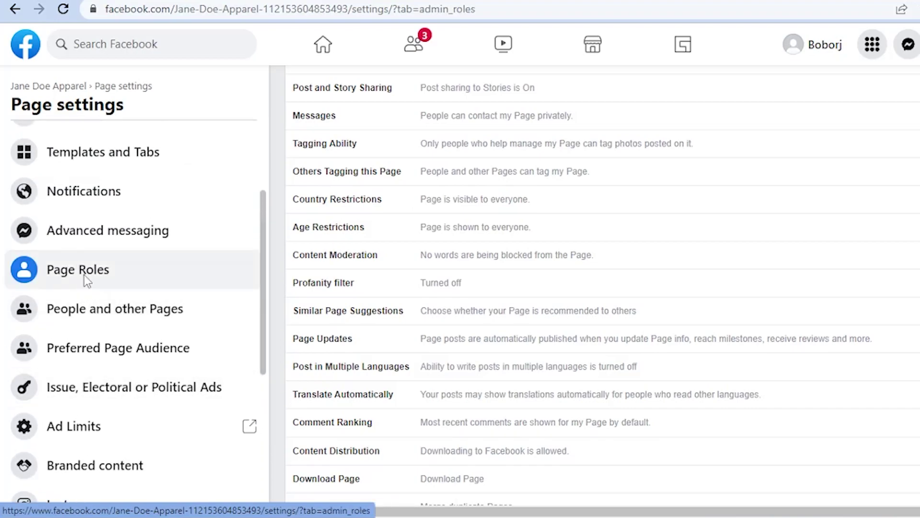
pyautogui.scroll(-3, 466, 257)
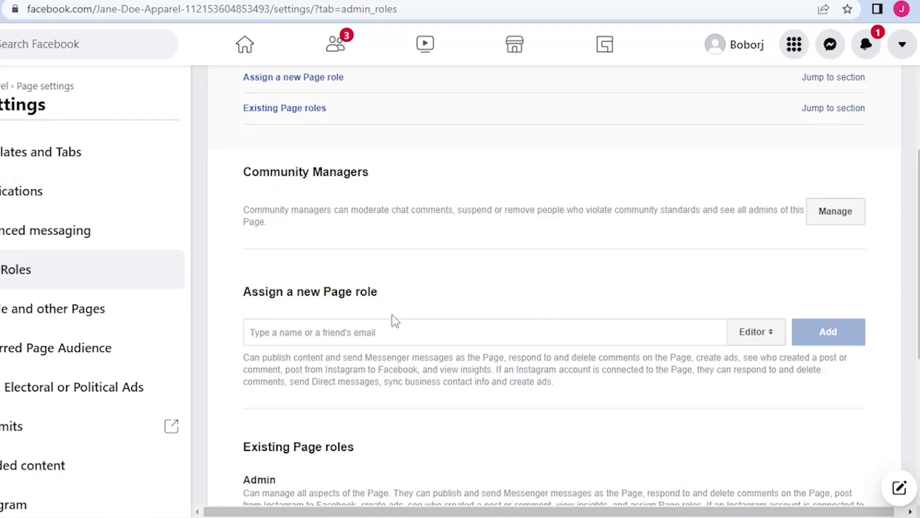
pyautogui.scroll(-3, 392, 314)
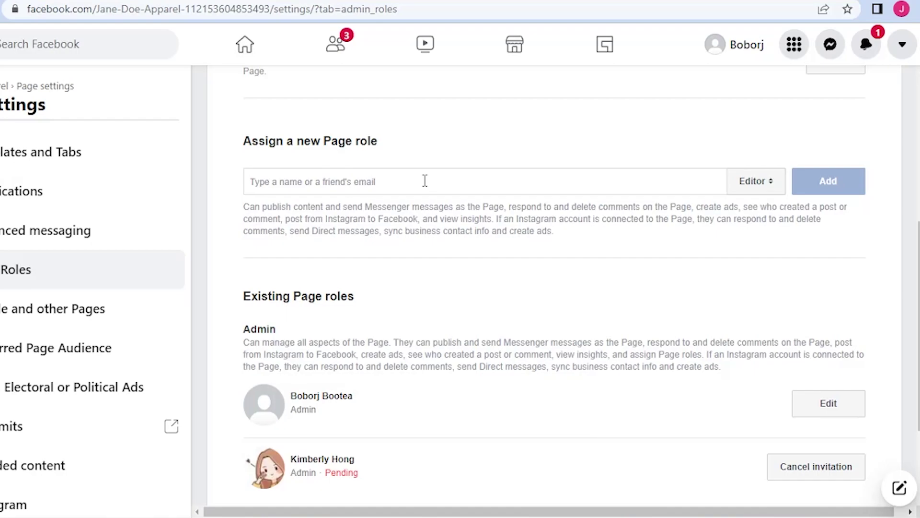
pyautogui.click(762, 191)
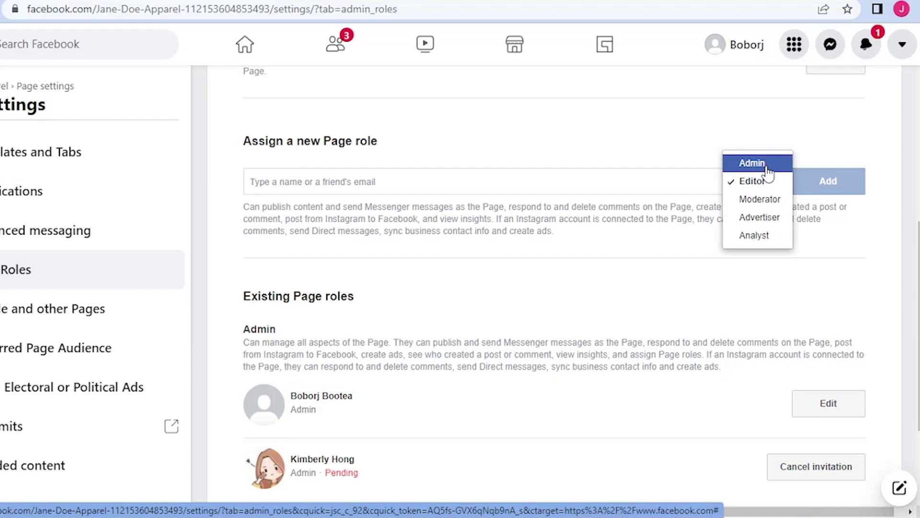
# Assign the pasted friend the Admin role instead of Editor and add it
pyautogui.click(461, 185)
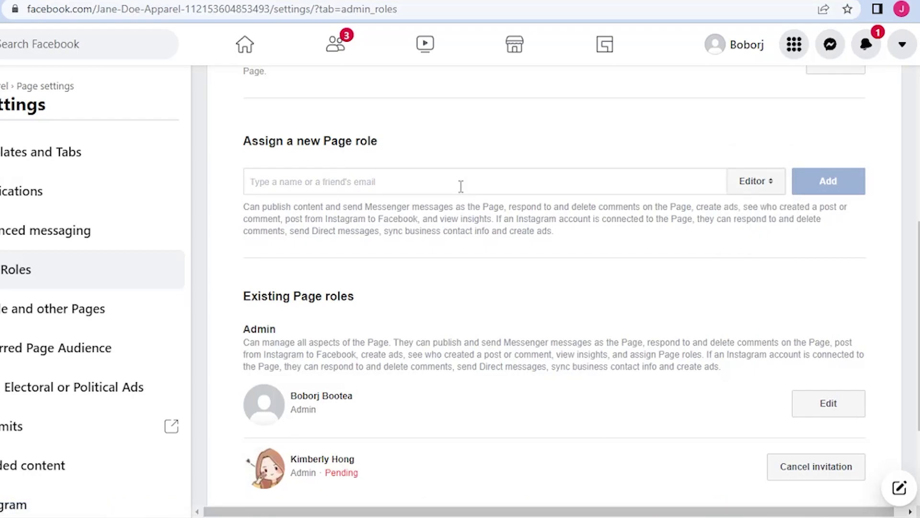
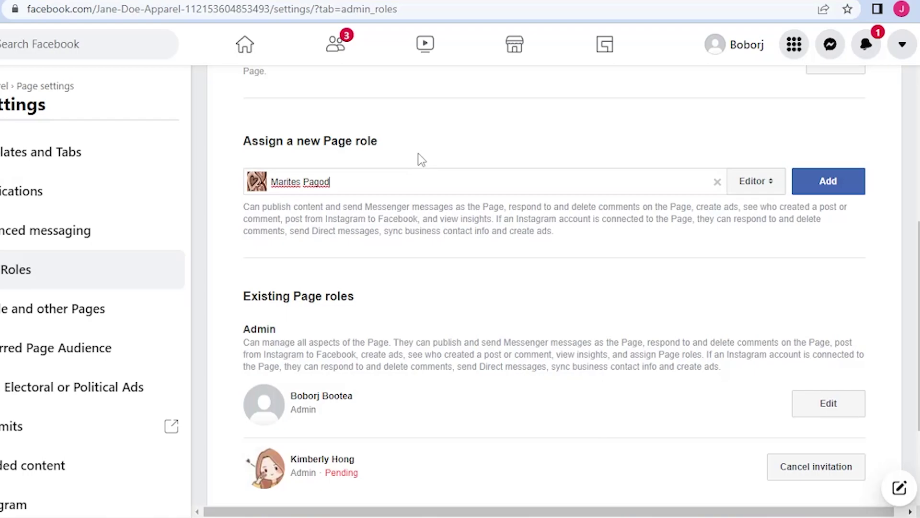
pyautogui.click(762, 186)
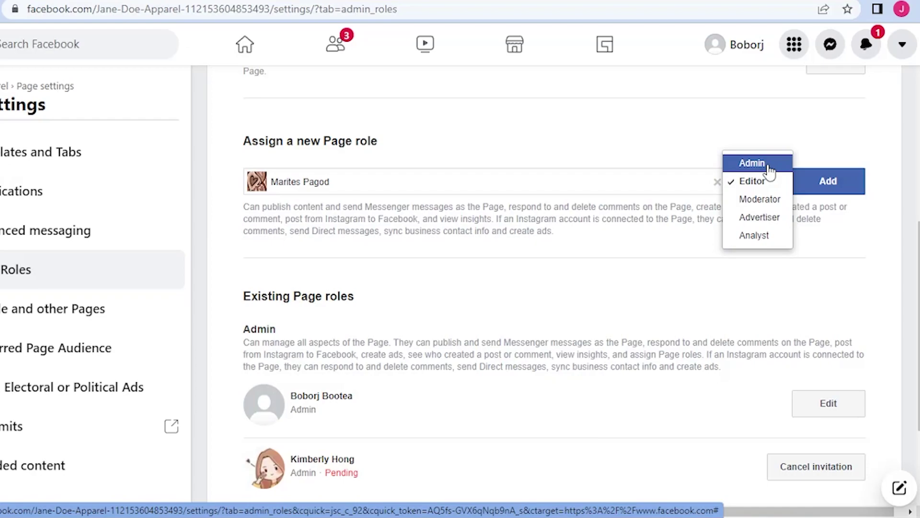
pyautogui.click(753, 164)
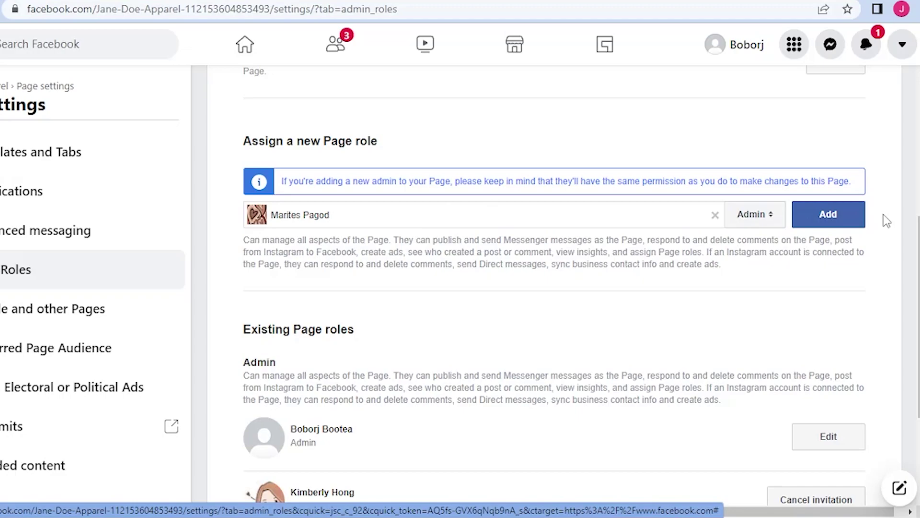
pyautogui.click(854, 216)
pyautogui.click(530, 289)
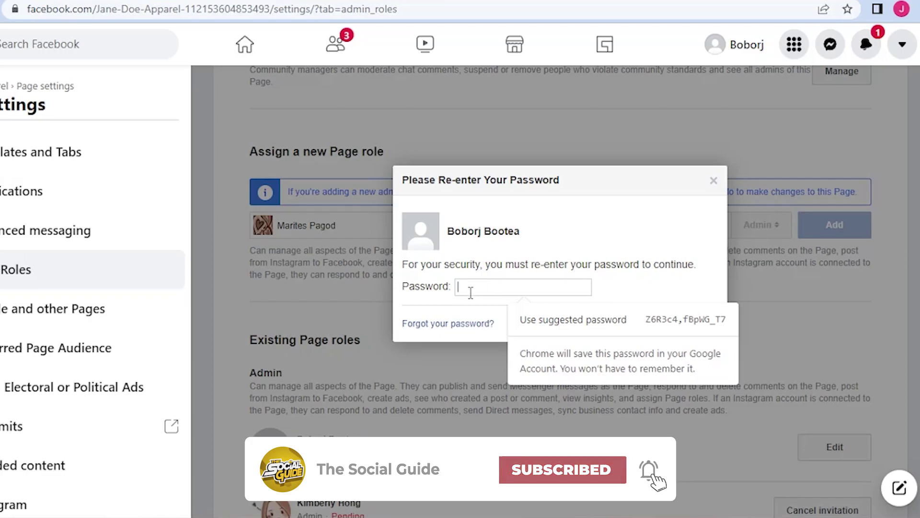
# Submit the account password and check the new pending Admin invitation under Existing Page roles
pyautogui.write('••')
pyautogui.click(696, 323)
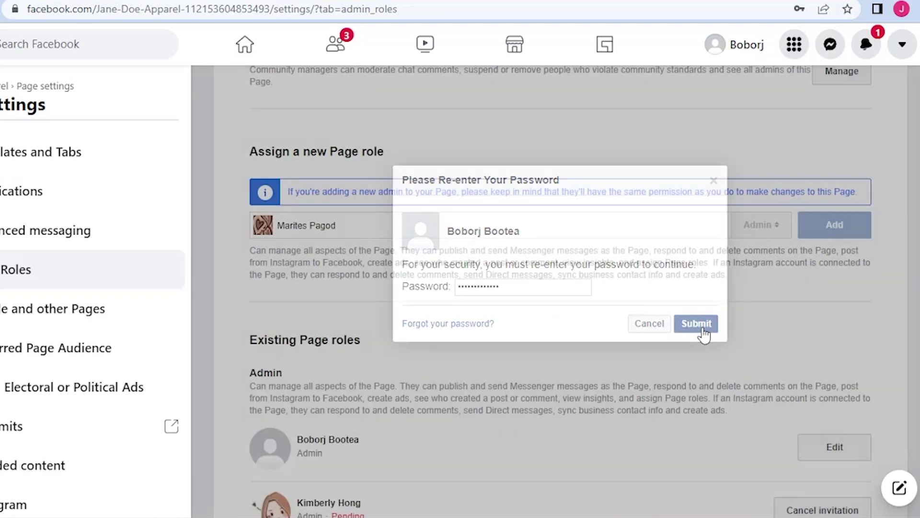
pyautogui.scroll(-5, 340, 342)
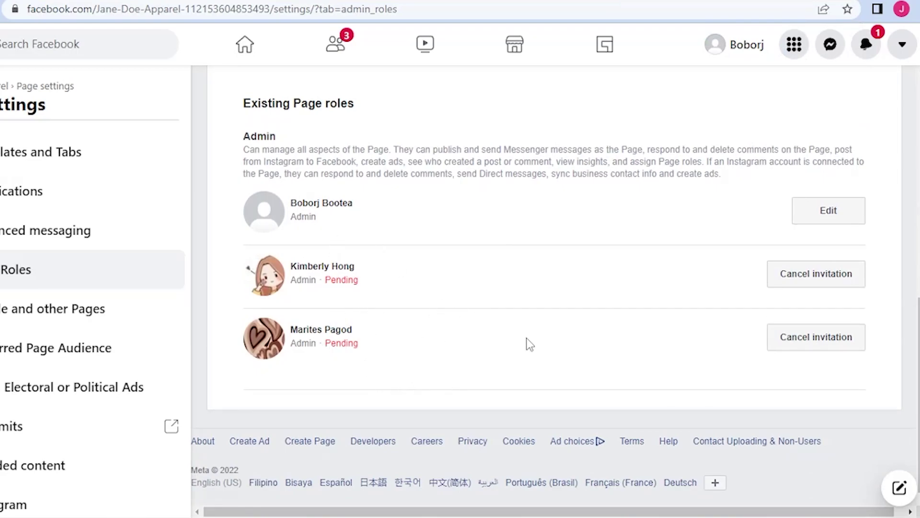
pyautogui.scroll(2, 523, 337)
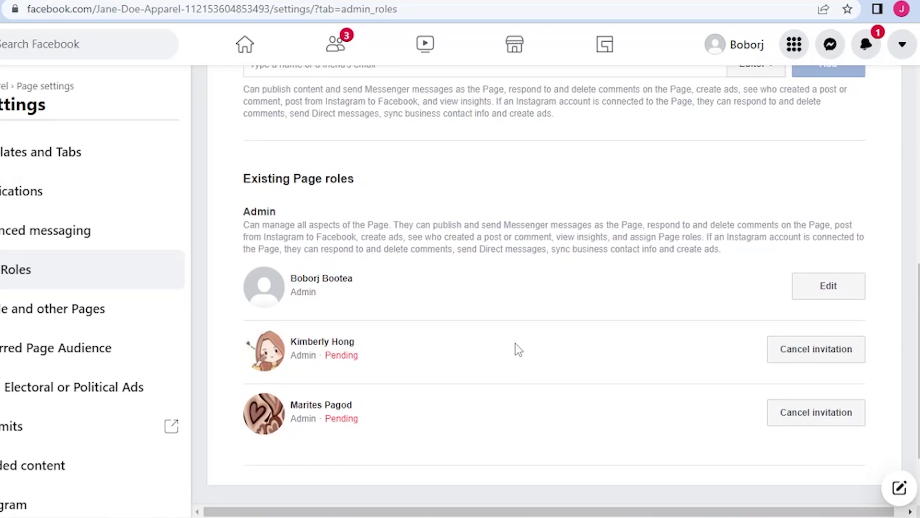
# Scroll back up the Page Roles settings
pyautogui.scroll(5, 516, 343)
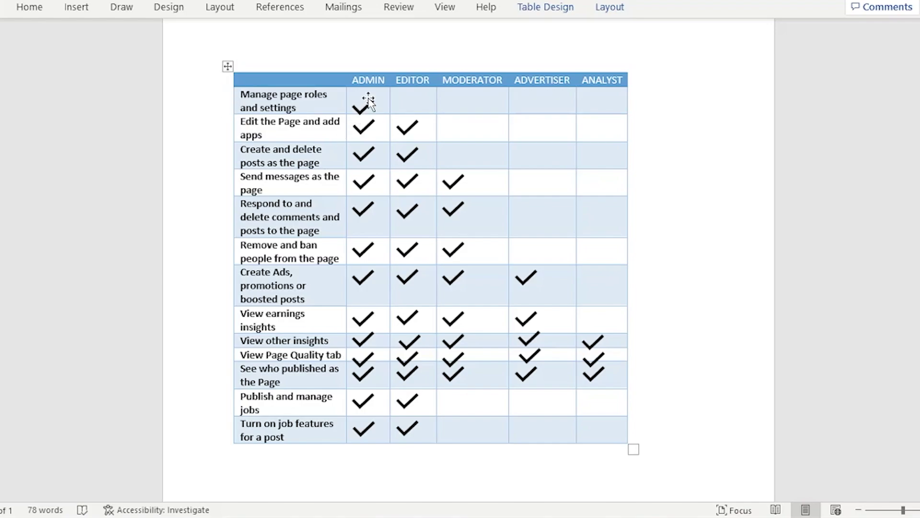
pyautogui.moveTo(368, 100); pyautogui.dragTo(369, 179)
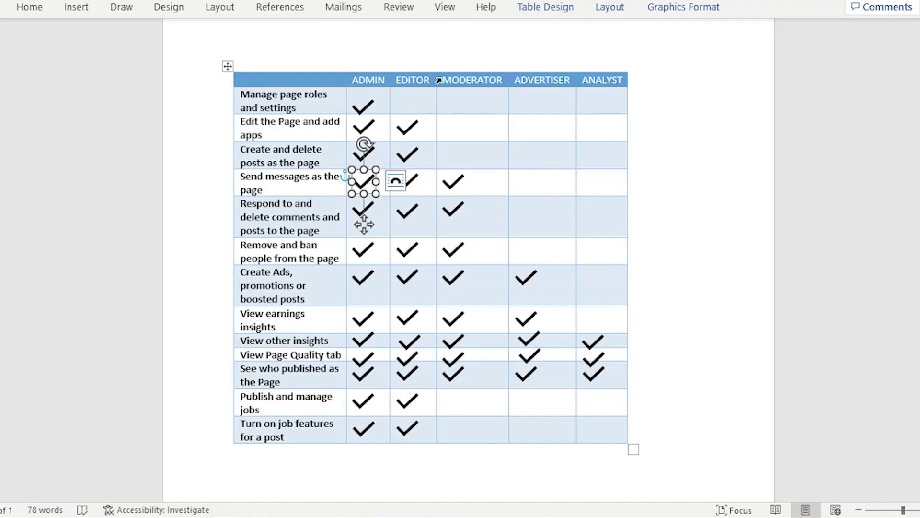
pyautogui.click(265, 176)
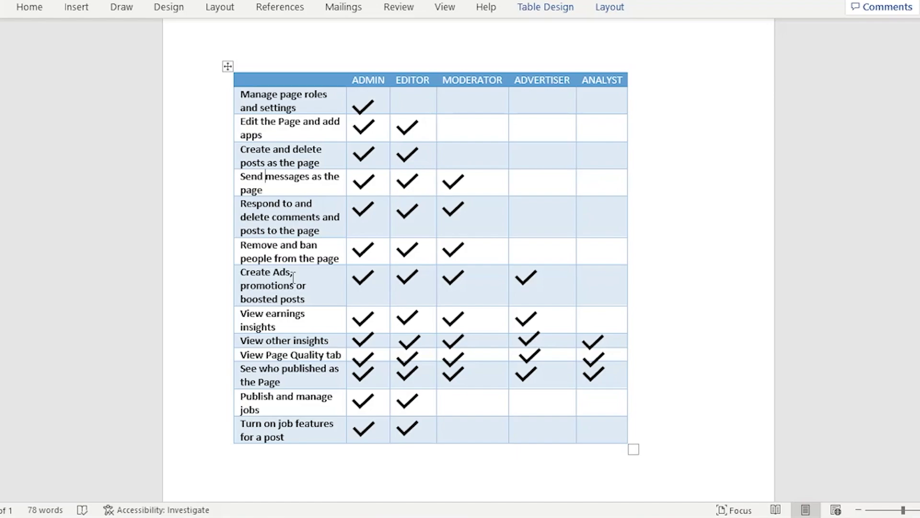
pyautogui.scroll(-1, 293, 278)
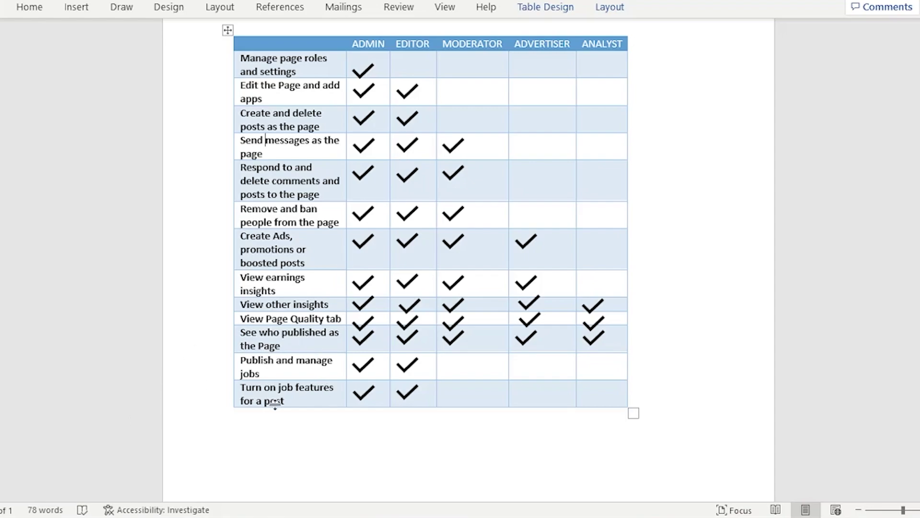
pyautogui.scroll(-1, 294, 311)
# Scroll up the Page Roles settings to the new-role form set to Editor
pyautogui.scroll(2, 288, 292)
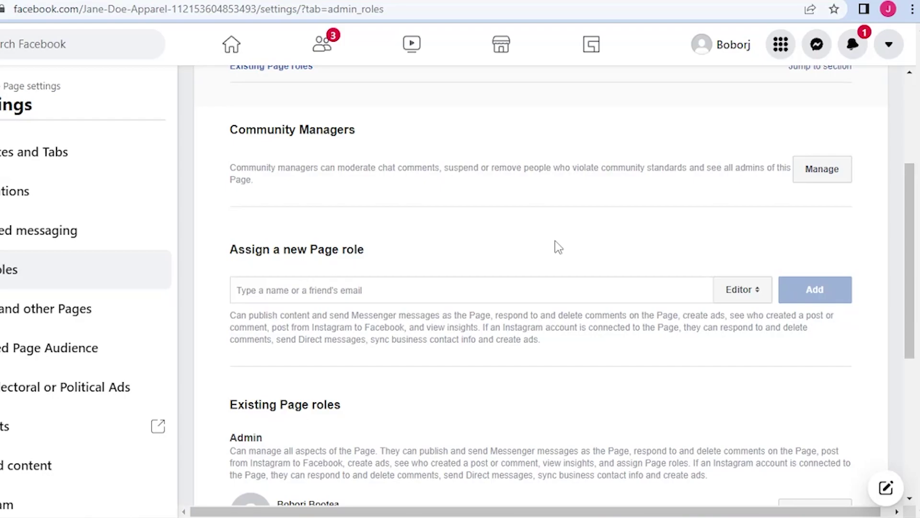
# Scroll down to Existing Page roles, showing one Admin and two pending Admin invitations
pyautogui.scroll(-5, 558, 247)
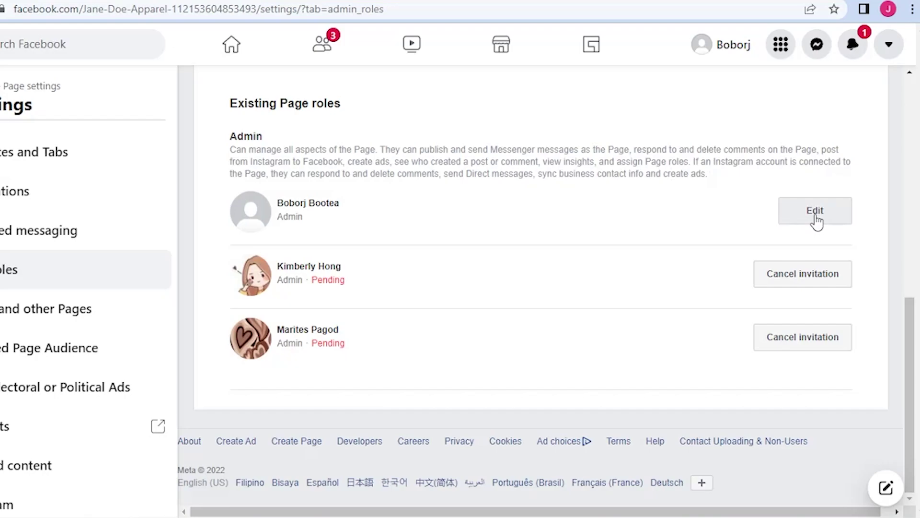
pyautogui.click(816, 220)
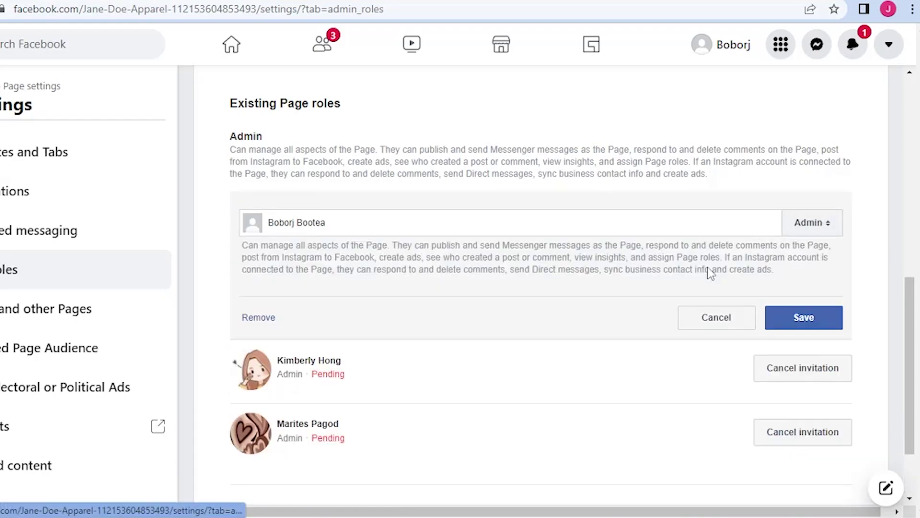
pyautogui.click(805, 225)
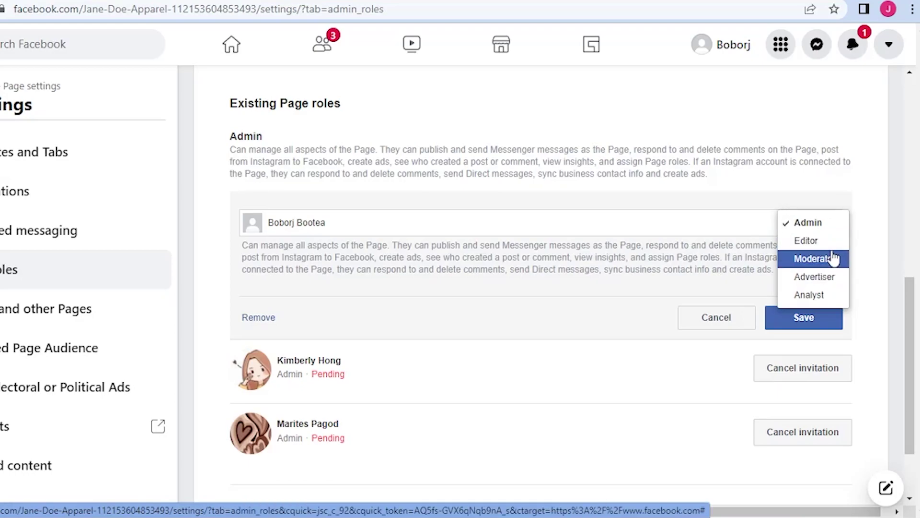
pyautogui.click(620, 399)
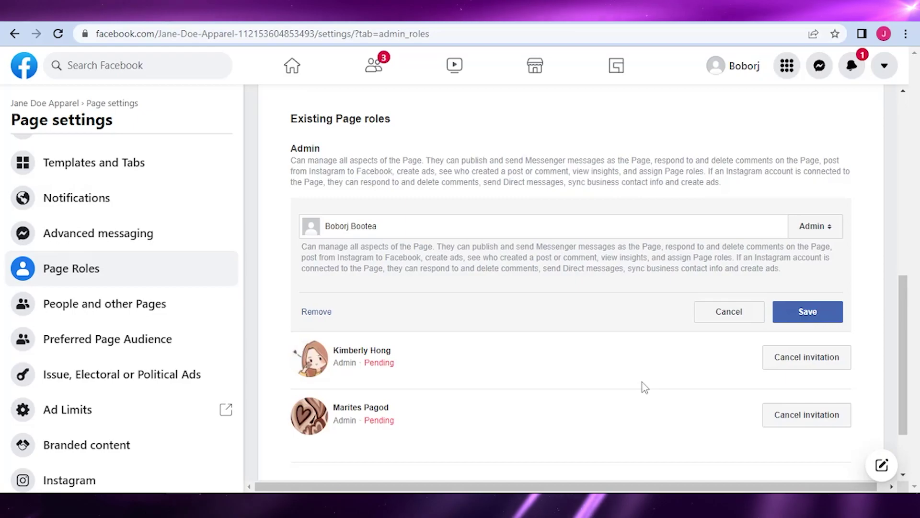
pyautogui.scroll(-2, 740, 392)
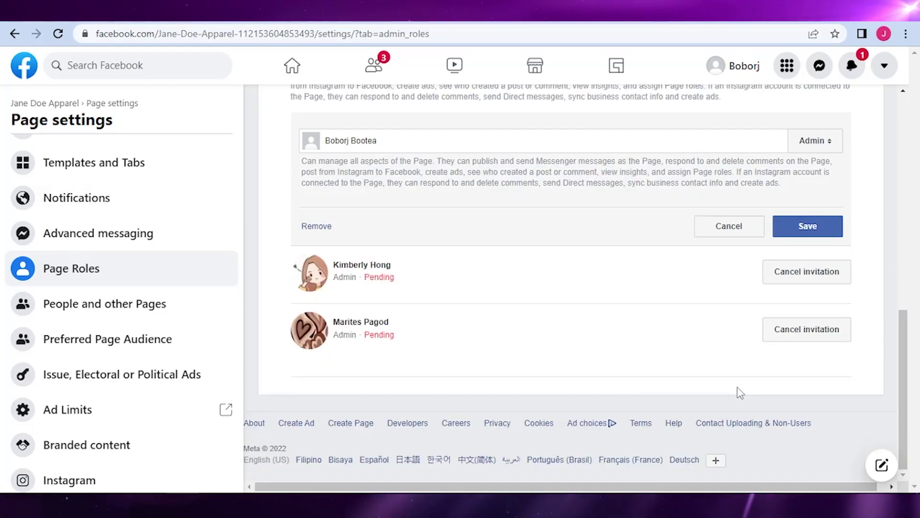